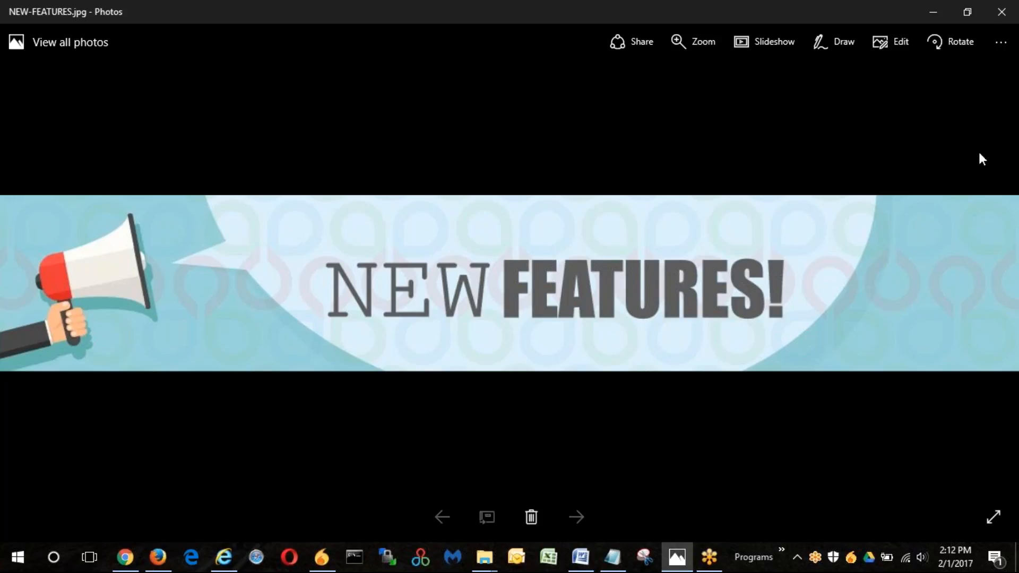
# Step: Switch to Firefox and list the unbilled invoices by Billing Contact - ASGN for all locations and departments
pyautogui.hotkey('alt', 'Tab')
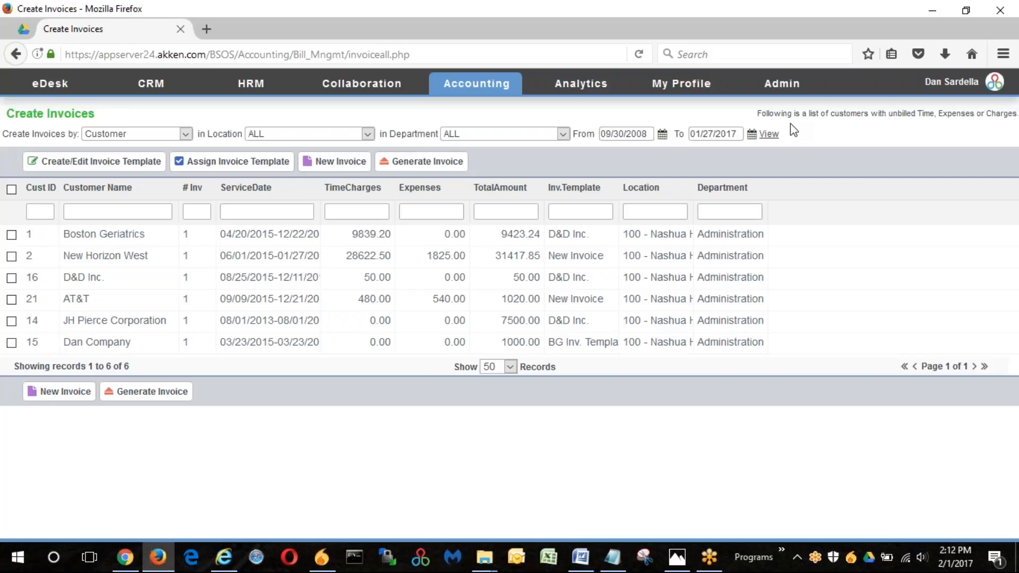
pyautogui.moveTo(478, 86)
pyautogui.moveTo(477, 169)
pyautogui.click(186, 135)
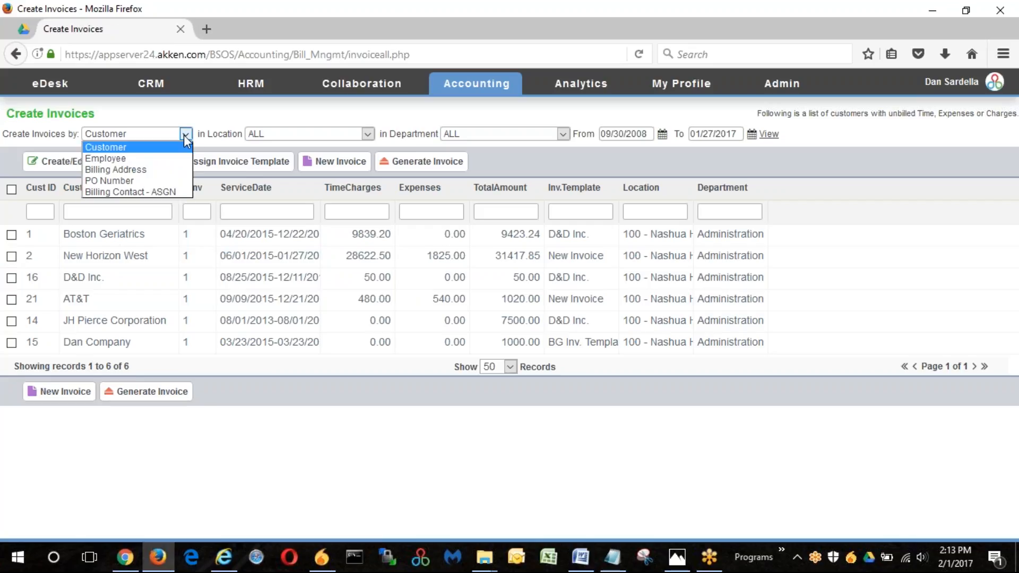
pyautogui.click(170, 190)
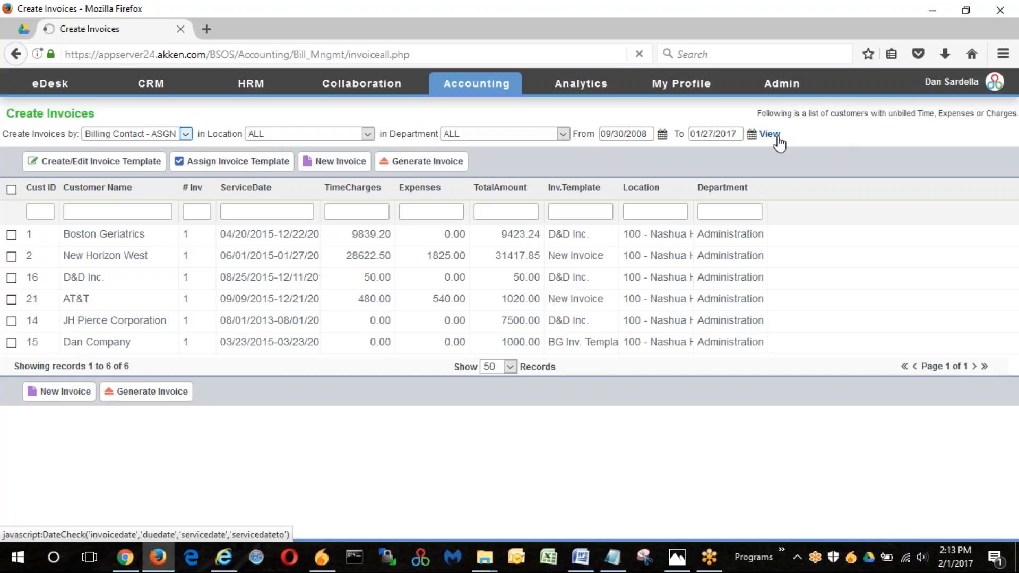
pyautogui.click(771, 136)
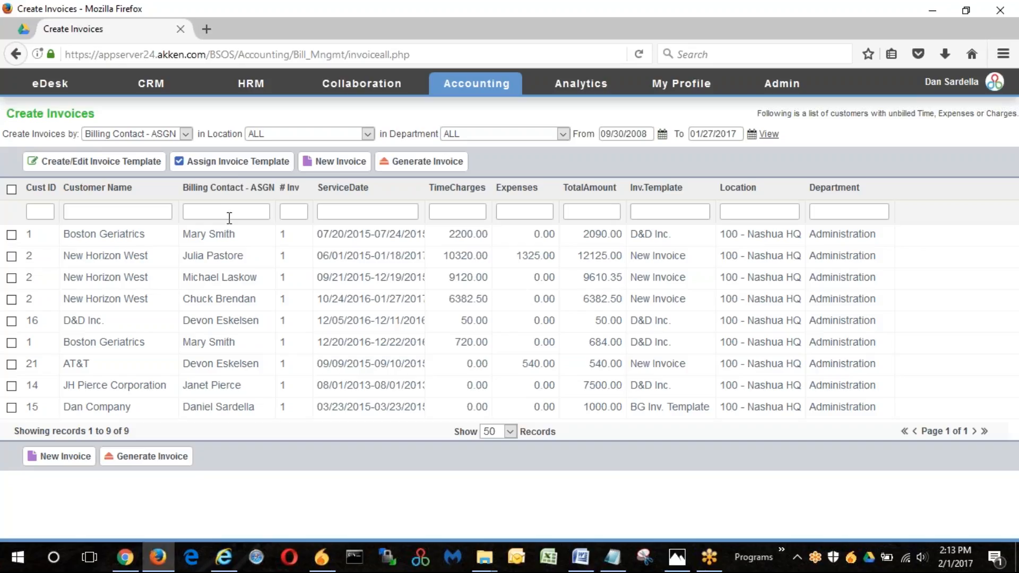
# Step: Preview the New Horizon West invoice with service dates starting 06/01/2015, and return to the Create Invoices list
pyautogui.click(104, 257)
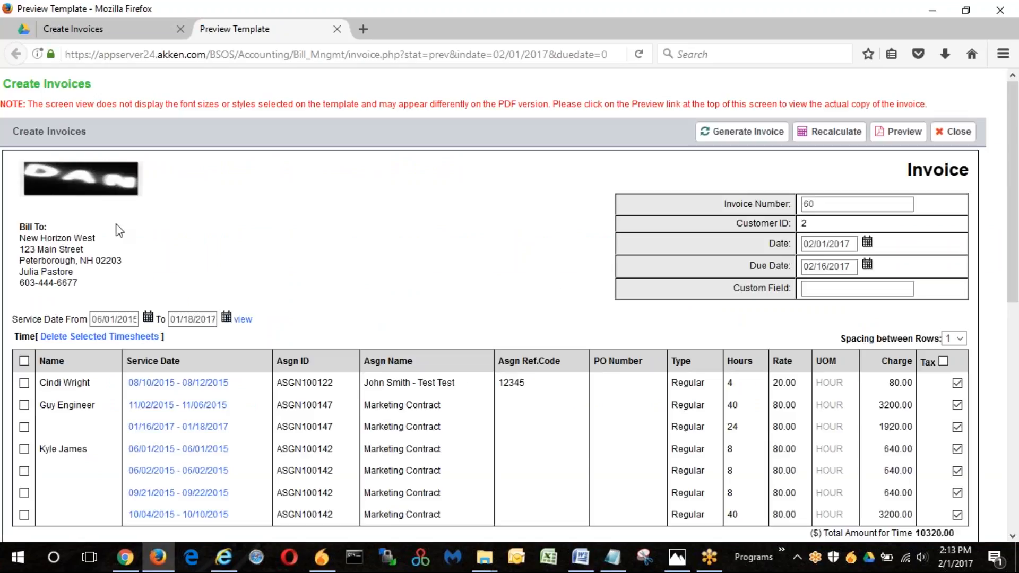
pyautogui.click(127, 36)
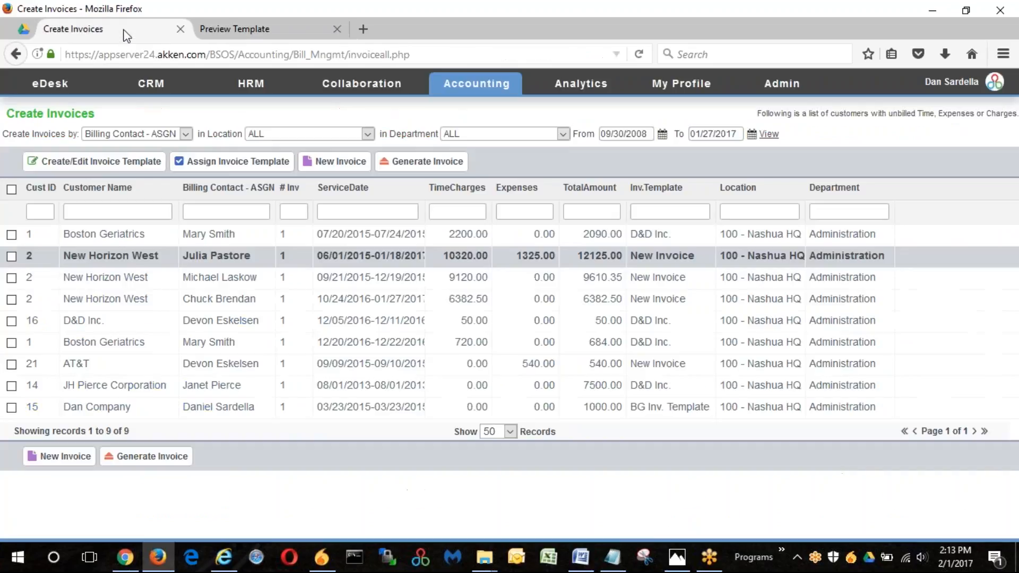
pyautogui.moveTo(151, 84)
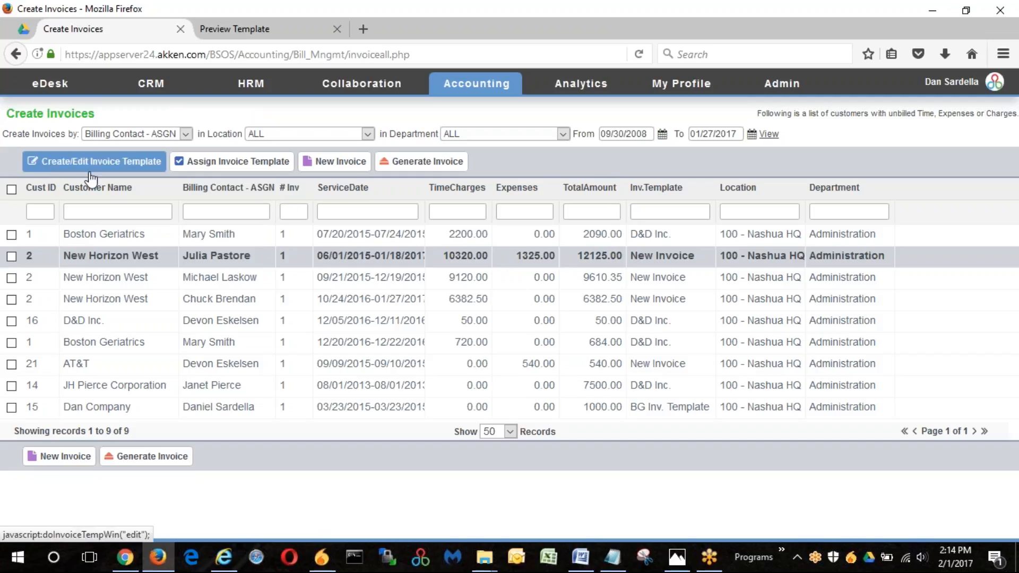
# Step: Open the default D&D Inc. invoice template for editing and show its Bill To settings
pyautogui.click(112, 168)
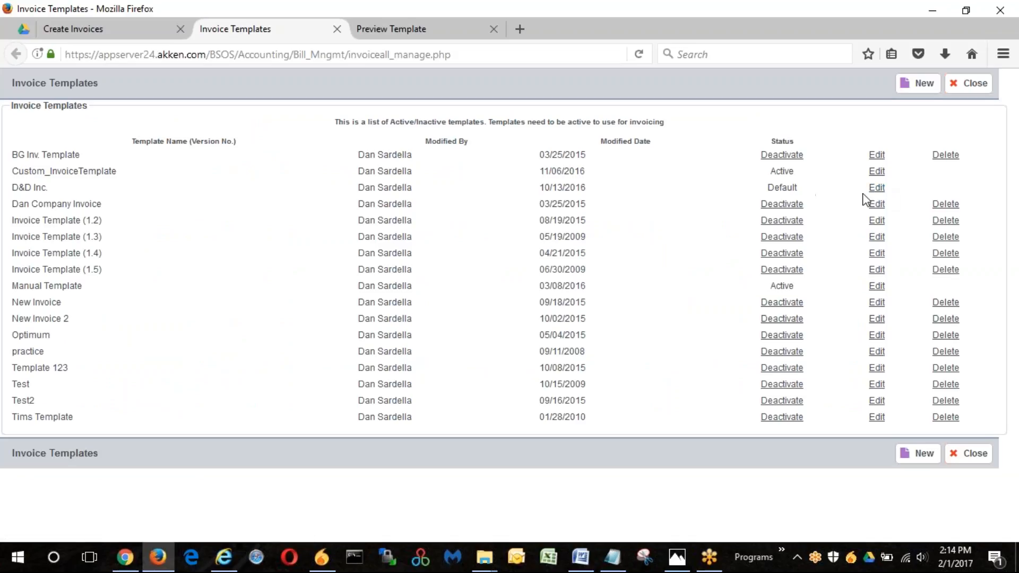
pyautogui.click(877, 188)
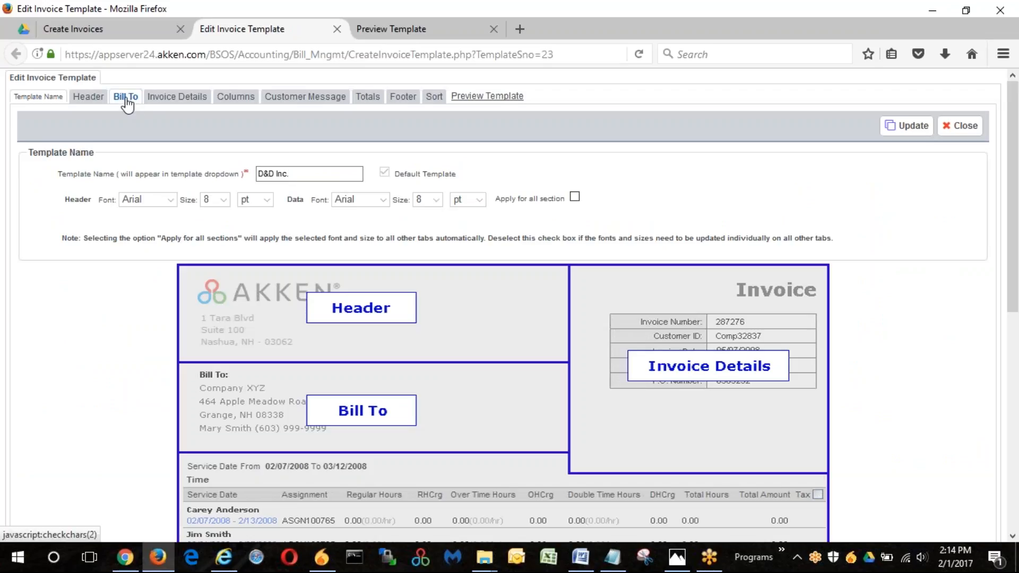
pyautogui.click(127, 100)
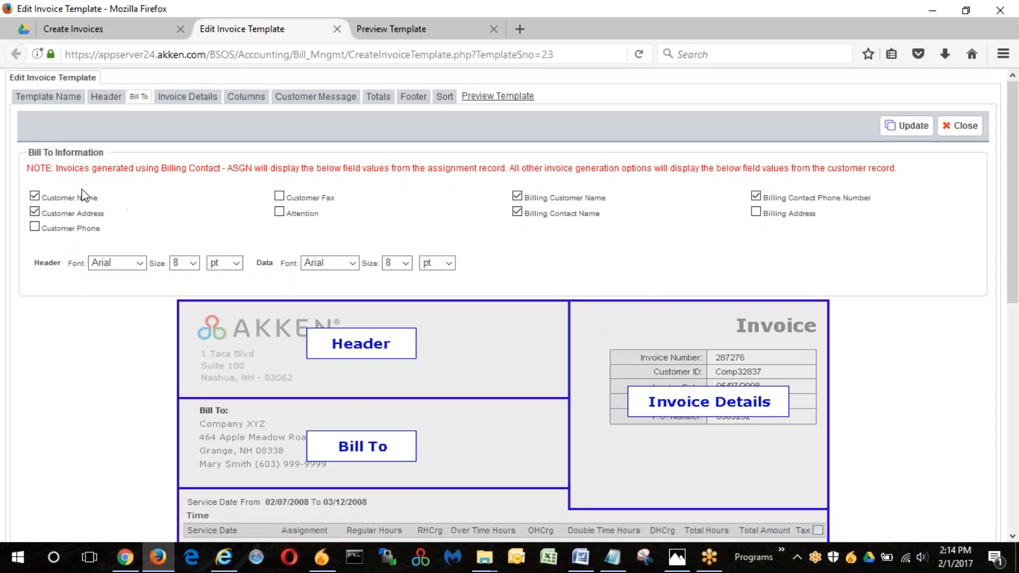
# Step: Generate the New Horizon West invoice with service dates starting 06/01/2015 from the Create Invoices list, keeping the proposed number and dates
pyautogui.click(135, 21)
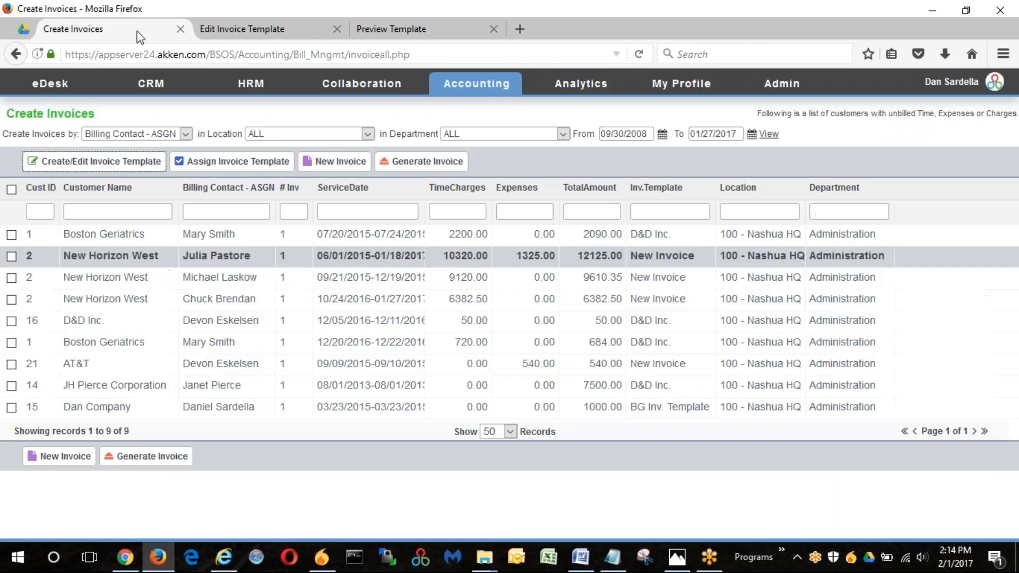
pyautogui.click(187, 134)
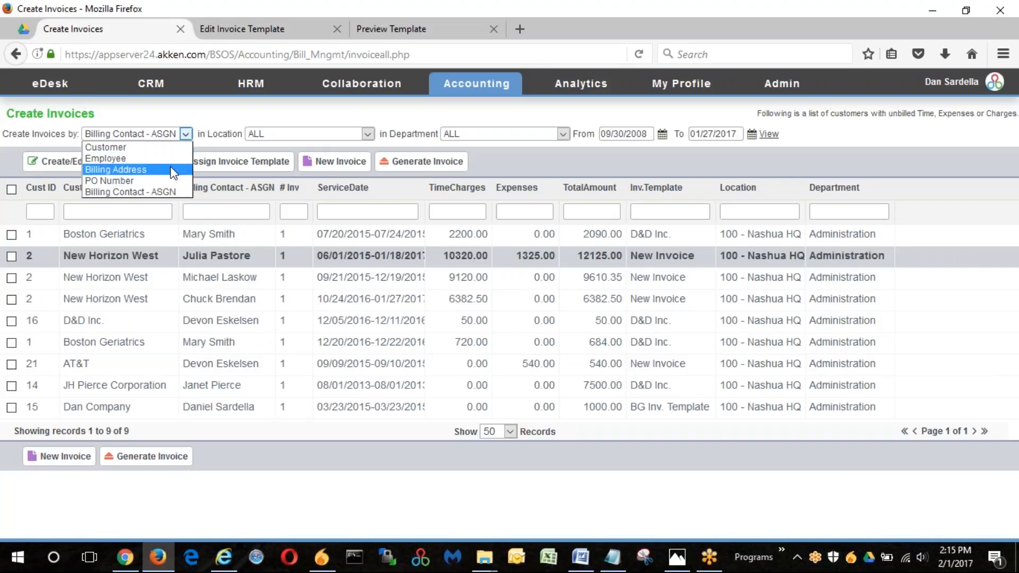
pyautogui.click(224, 114)
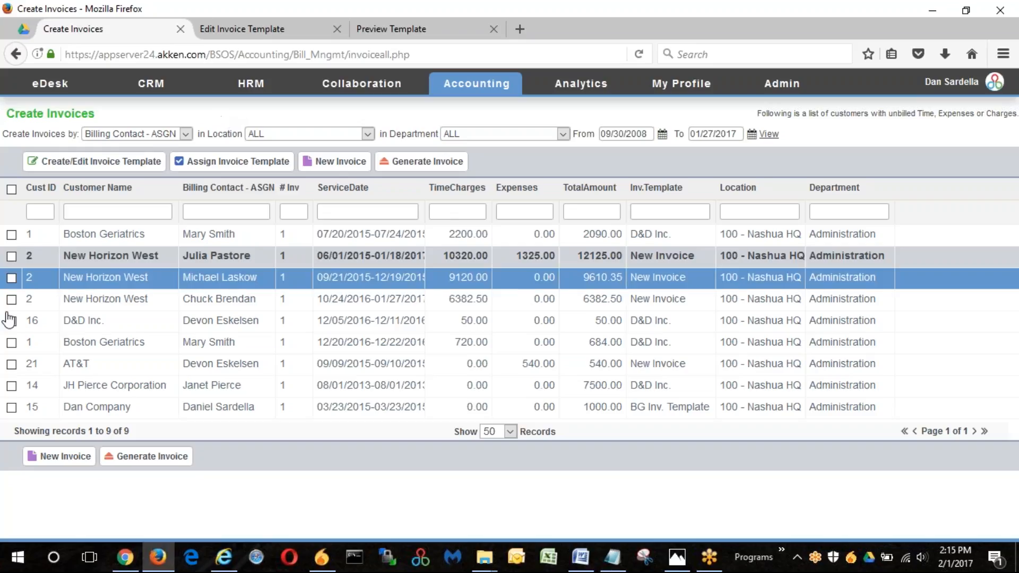
pyautogui.click(11, 256)
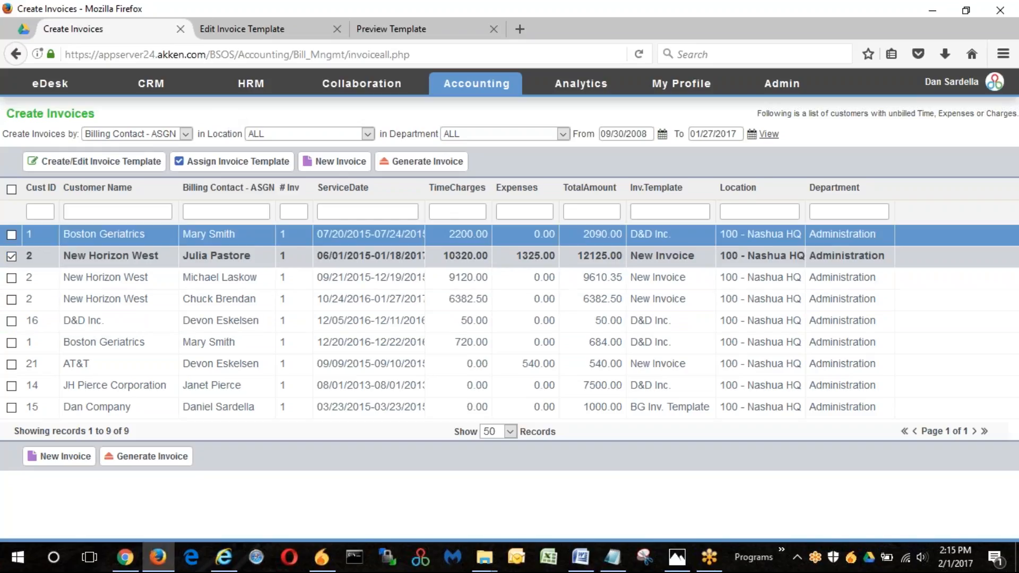
pyautogui.click(423, 162)
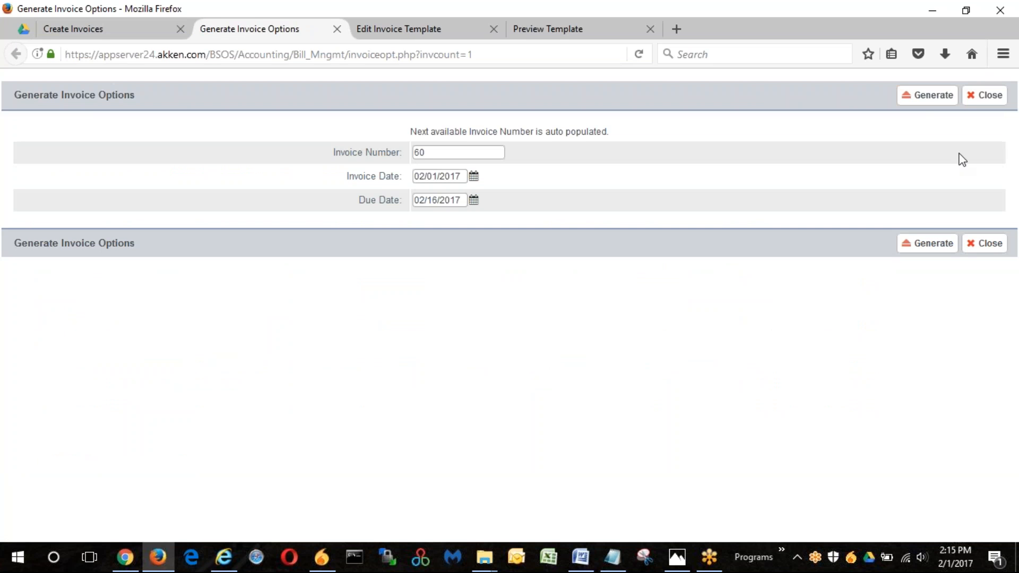
pyautogui.click(930, 99)
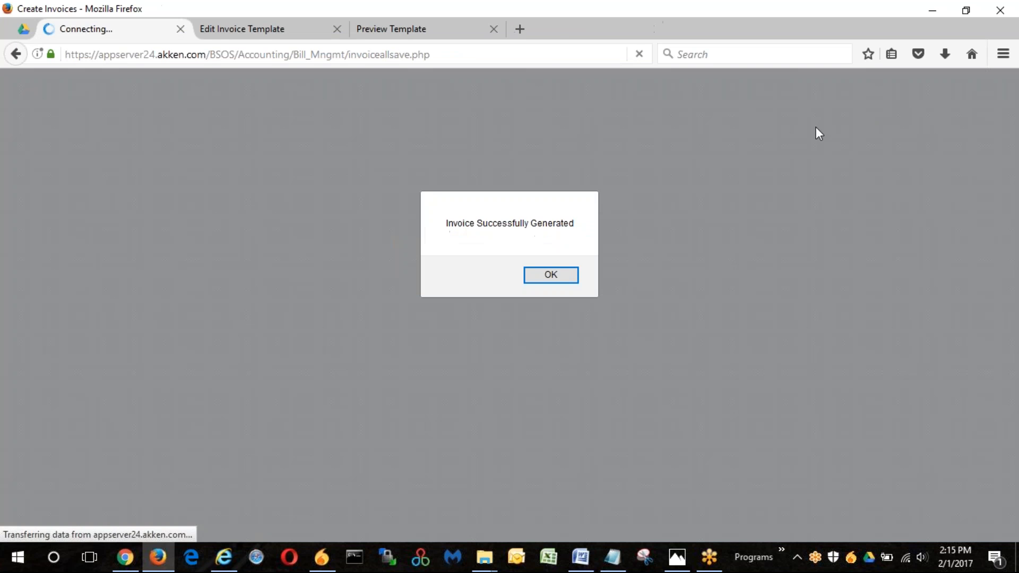
pyautogui.click(545, 276)
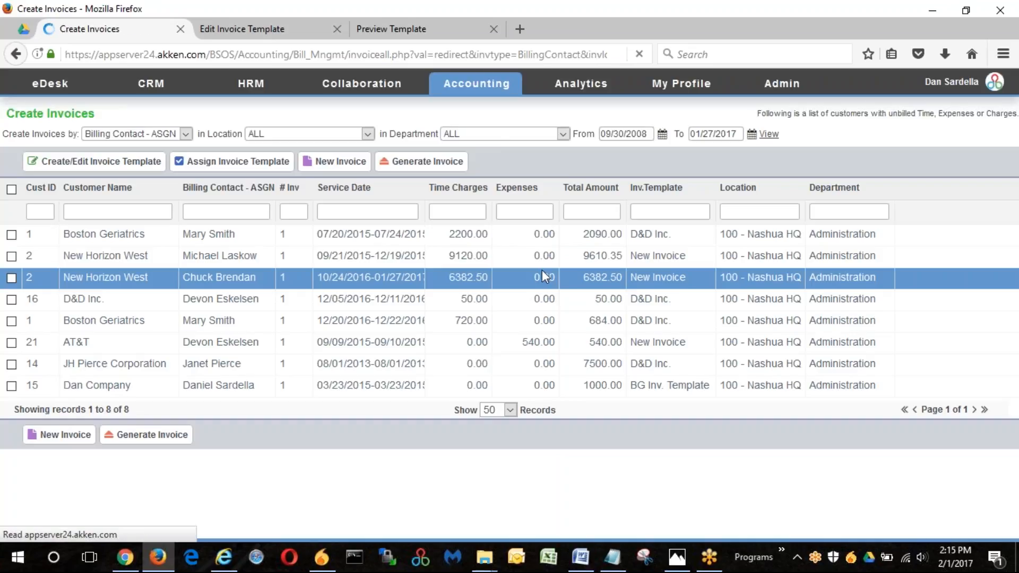
# Step: Open Deliver Invoices in a new tab and close the Edit Invoice Template and Preview Template tabs
pyautogui.moveTo(477, 85)
pyautogui.moveTo(502, 161)
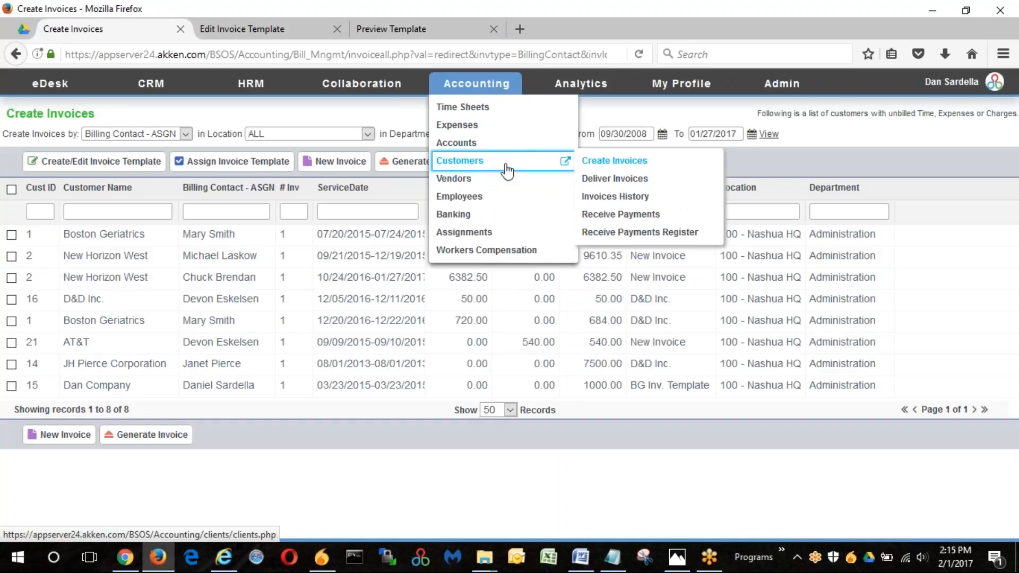
pyautogui.click(711, 181)
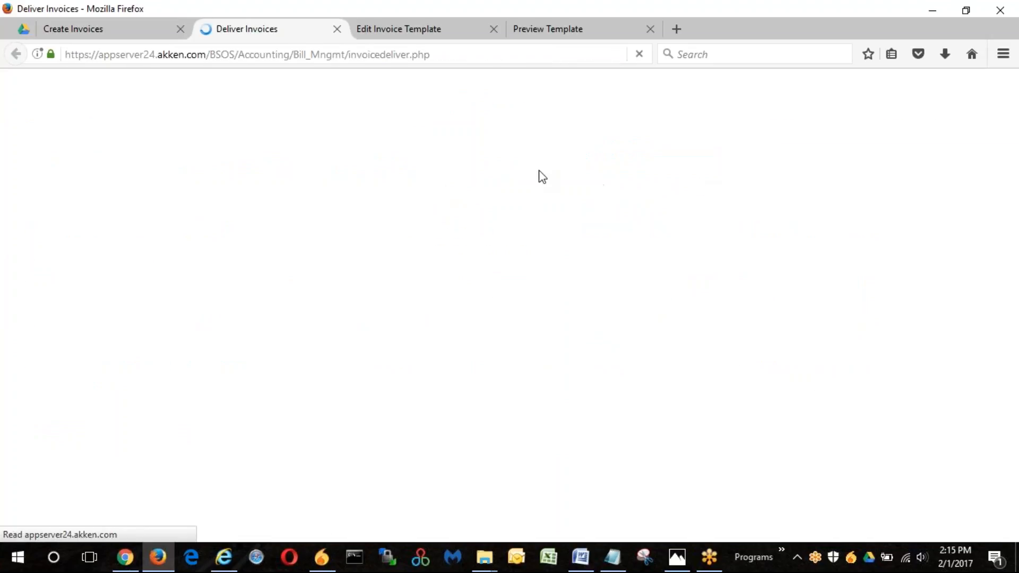
pyautogui.click(494, 29)
pyautogui.click(495, 29)
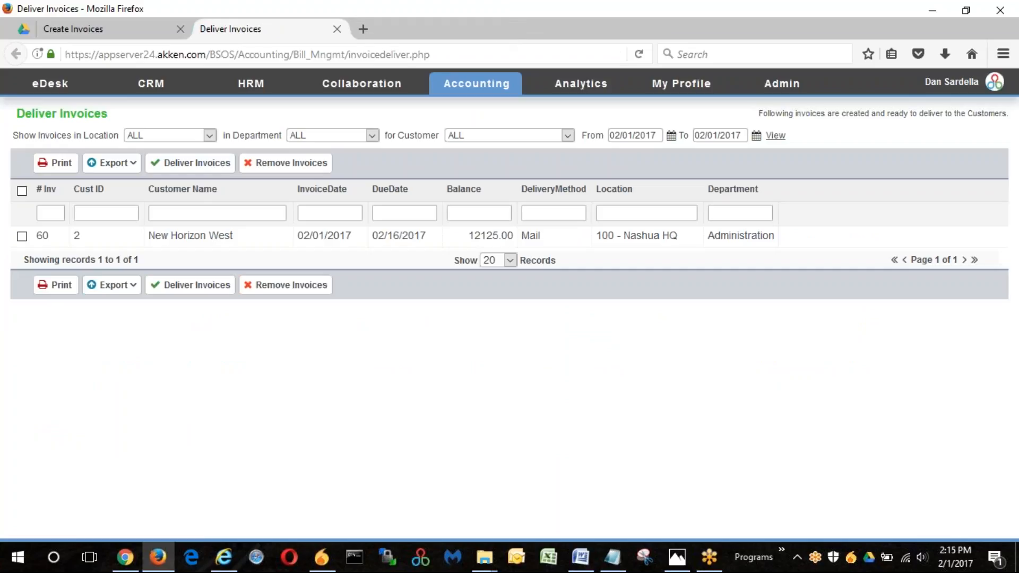
# Step: Deliver the New Horizon West invoice dated 02/01/2017 and acknowledge the delivery
pyautogui.click(22, 237)
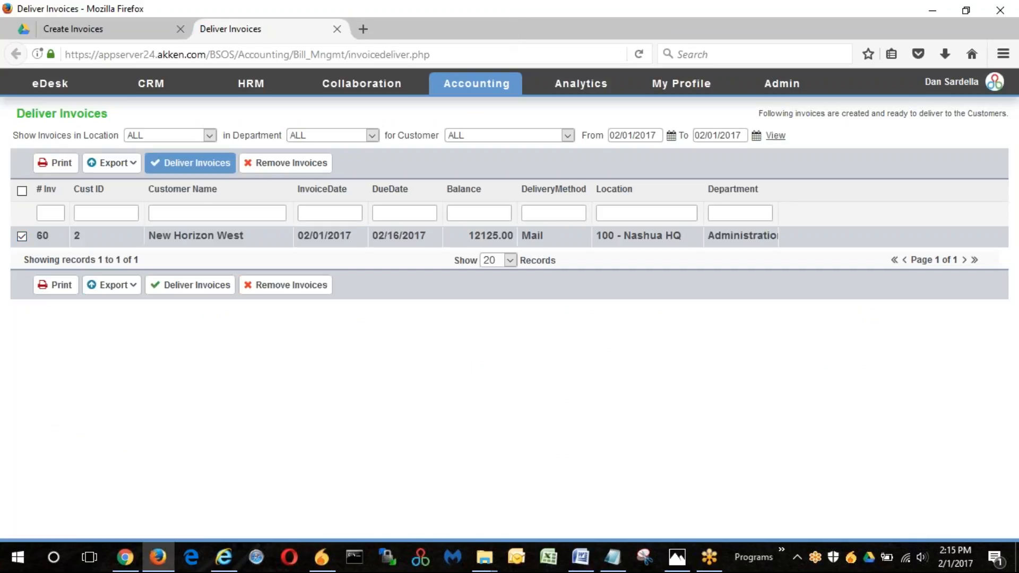
pyautogui.click(197, 164)
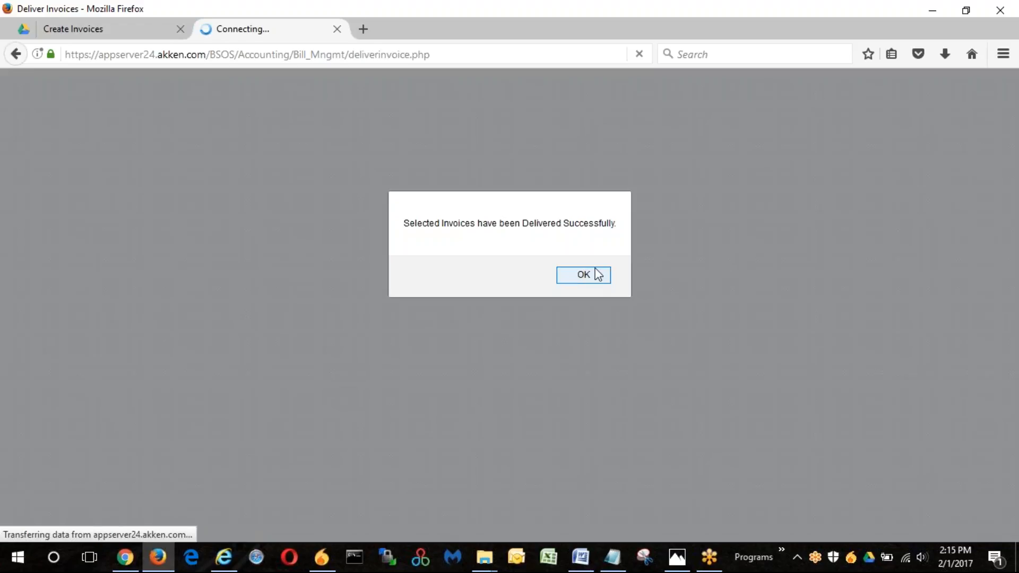
pyautogui.click(583, 275)
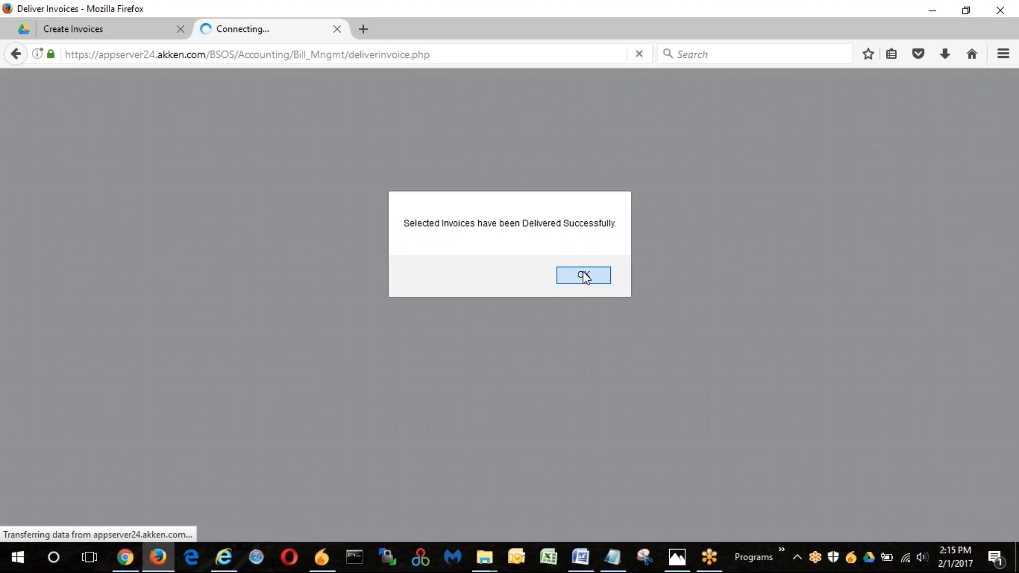
# Step: Open Invoices History in a new tab and request the C.H. Robinson invoice download, cancelling the file dialog
pyautogui.moveTo(467, 91)
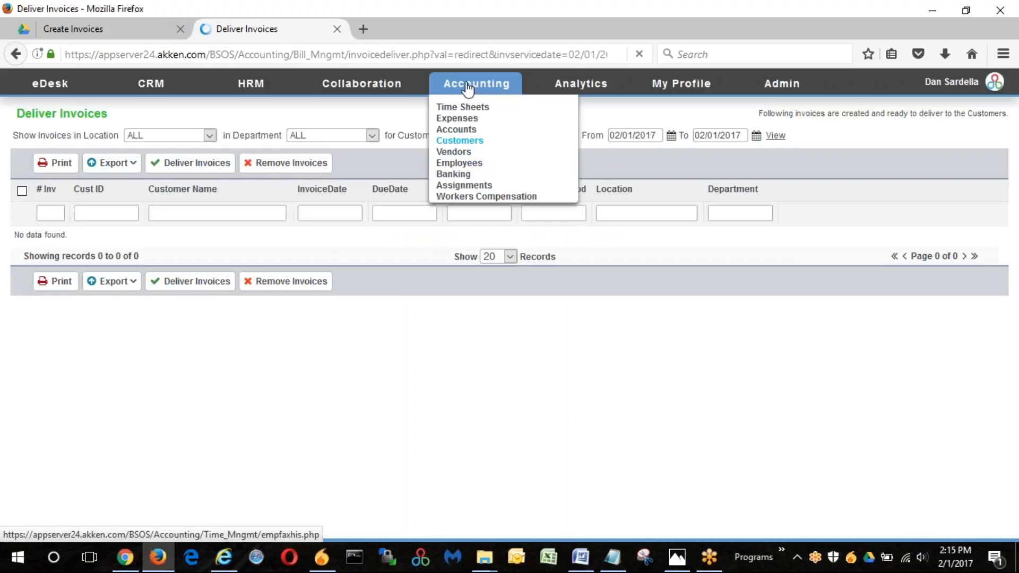
pyautogui.moveTo(495, 165)
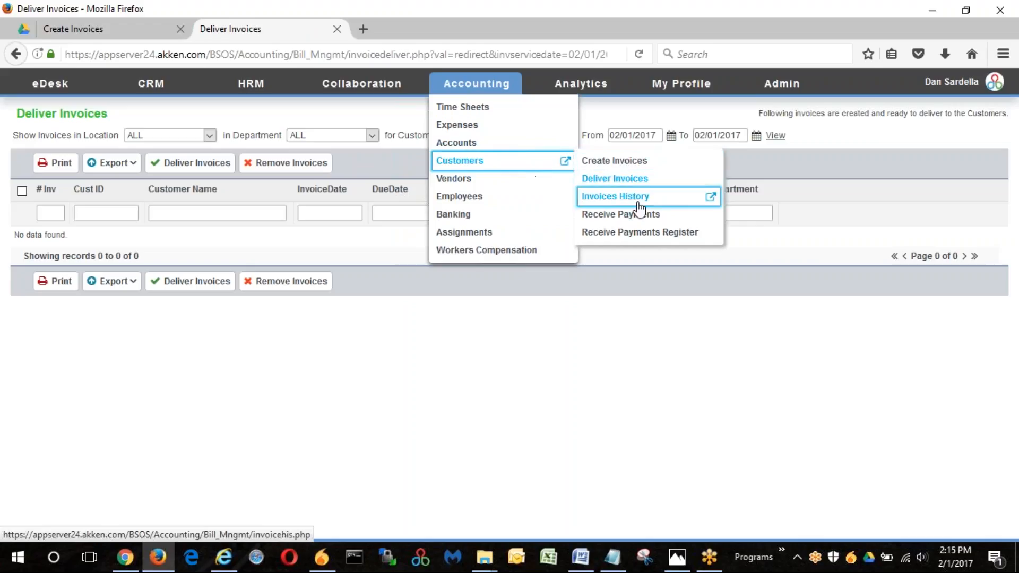
pyautogui.click(710, 197)
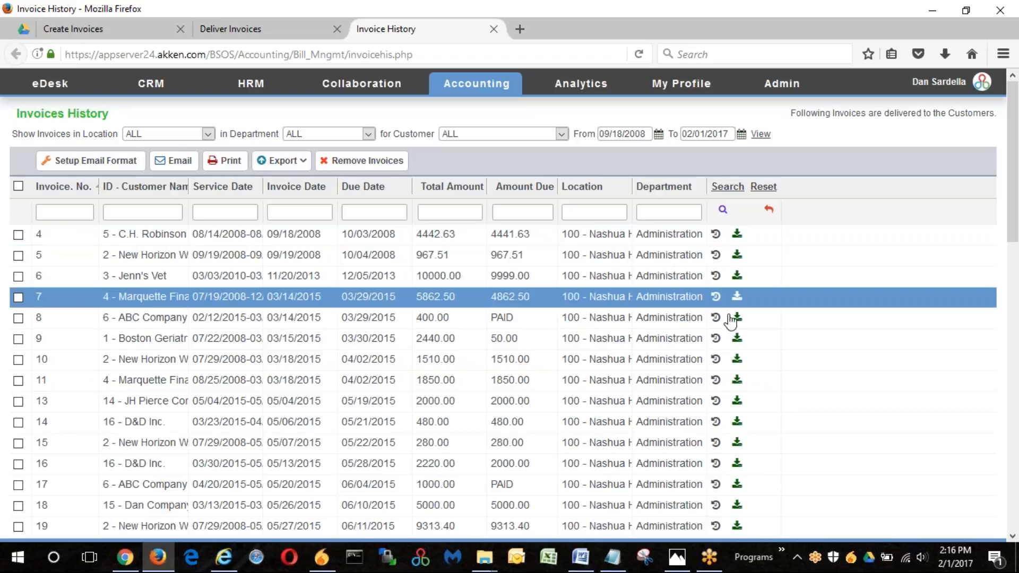
pyautogui.click(737, 236)
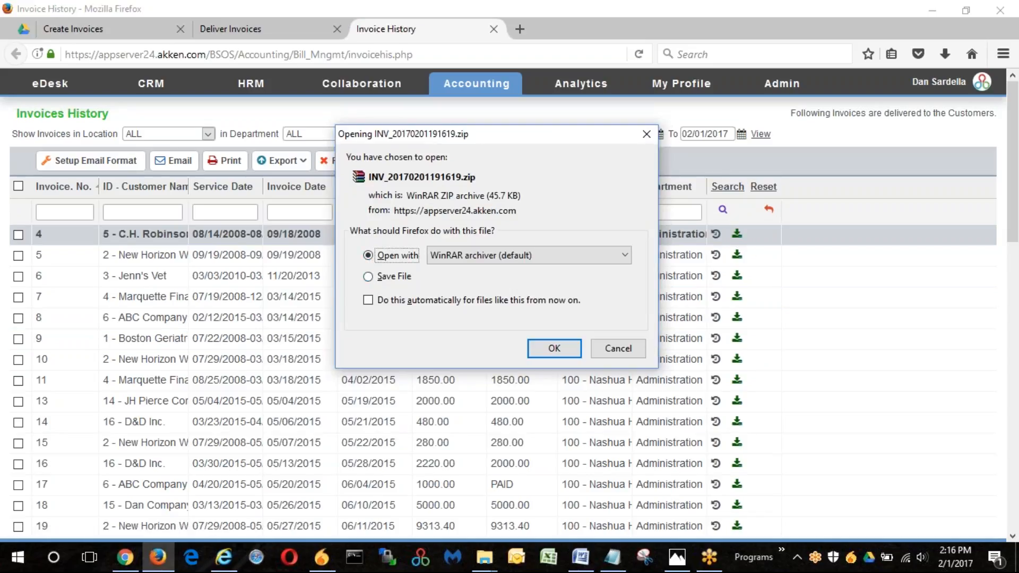
pyautogui.click(627, 349)
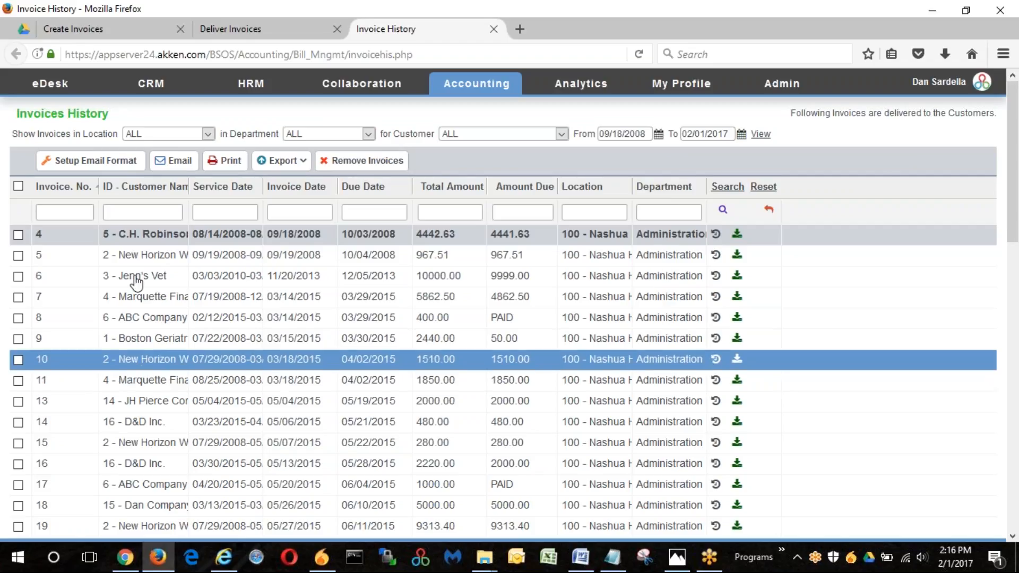
# Step: Filter the invoice history by the customer name "marquett"
pyautogui.click(137, 213)
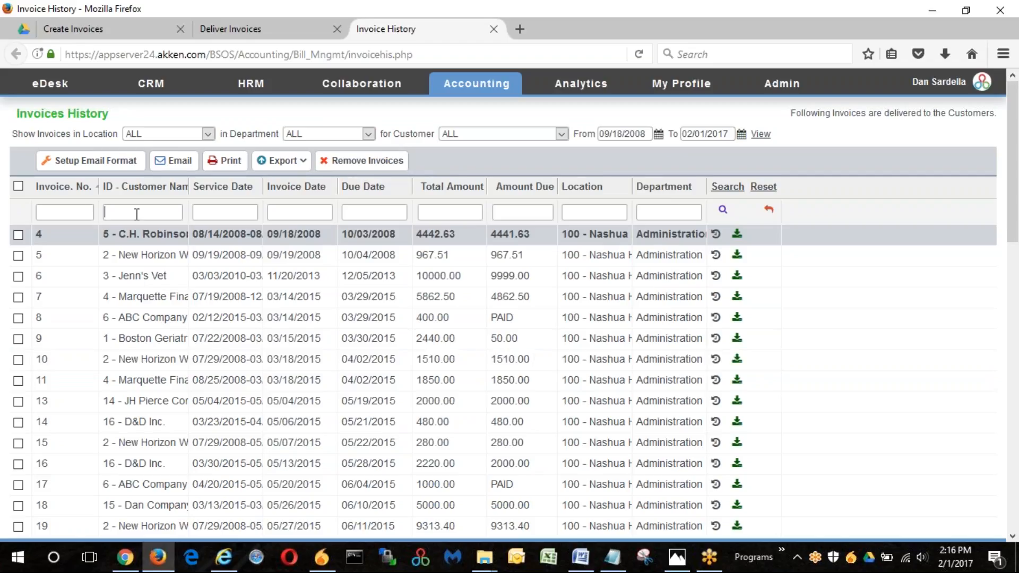
pyautogui.write('marquett')
pyautogui.press('Return')
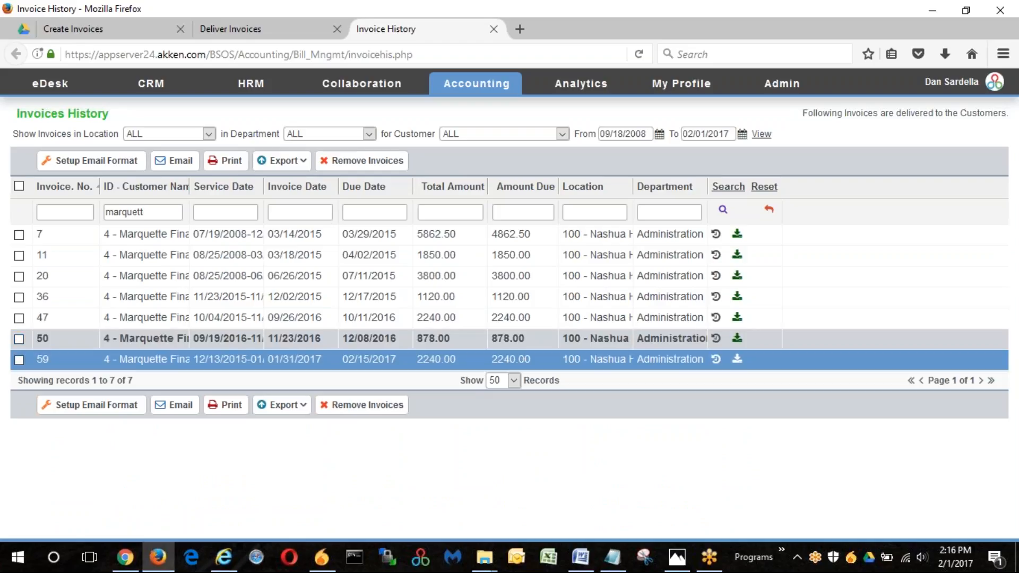
# Step: Select the Marquette invoice dated 01/31/2017, examine the sending options for Email Invoice(s) Only, and close the email page
pyautogui.click(20, 360)
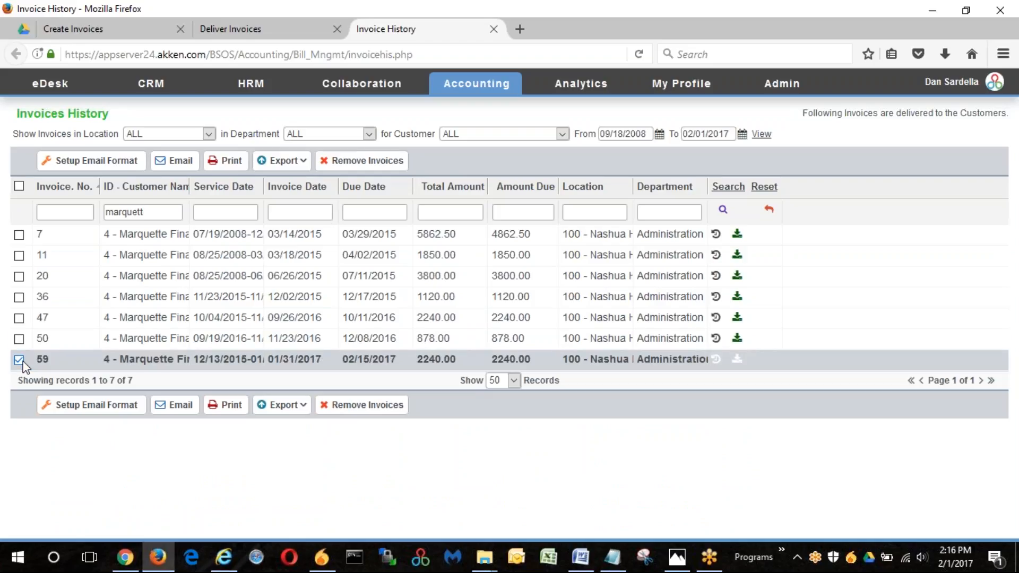
pyautogui.click(183, 167)
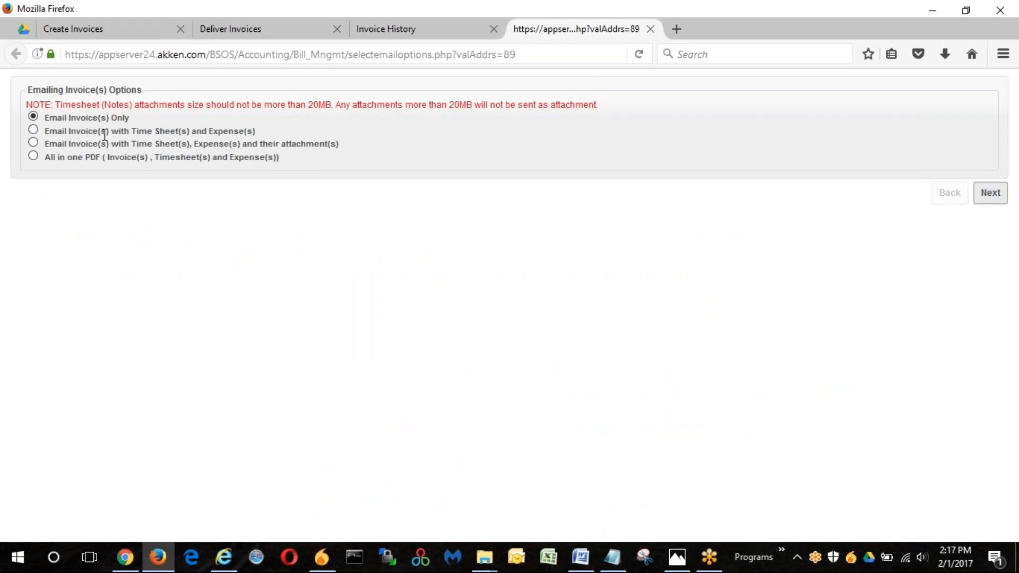
pyautogui.click(991, 192)
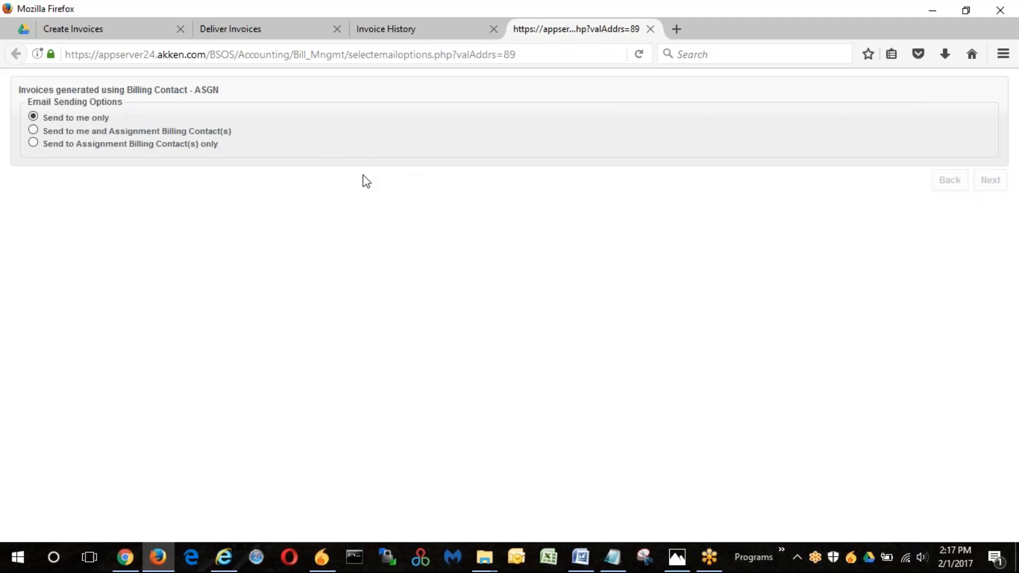
pyautogui.moveTo(18, 90); pyautogui.dragTo(227, 98)
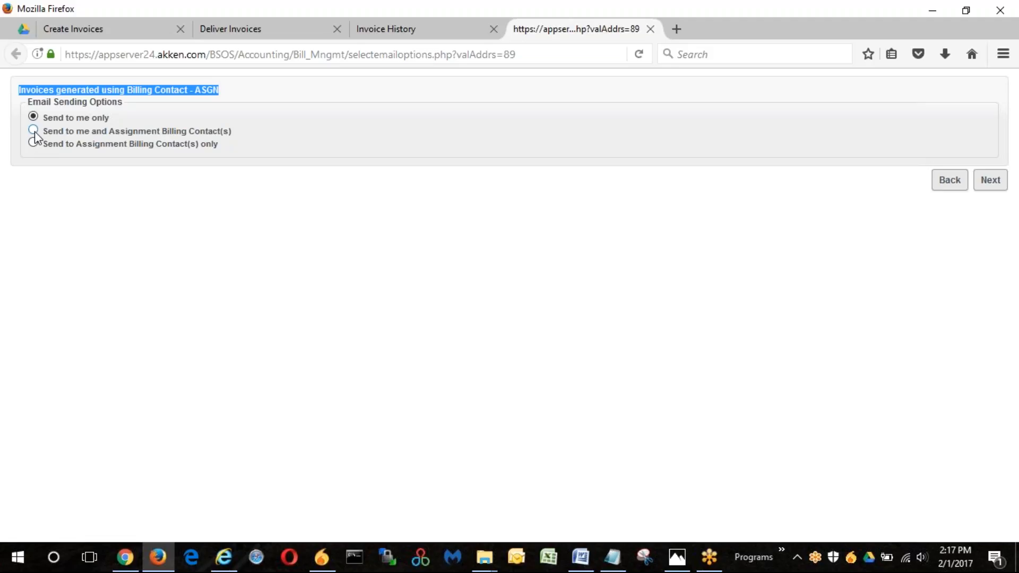
pyautogui.click(651, 30)
# Step: Add the Marquette invoice dated 11/23/2016 to the selection and start emailing both invoices with Email Invoice(s) Only
pyautogui.click(19, 339)
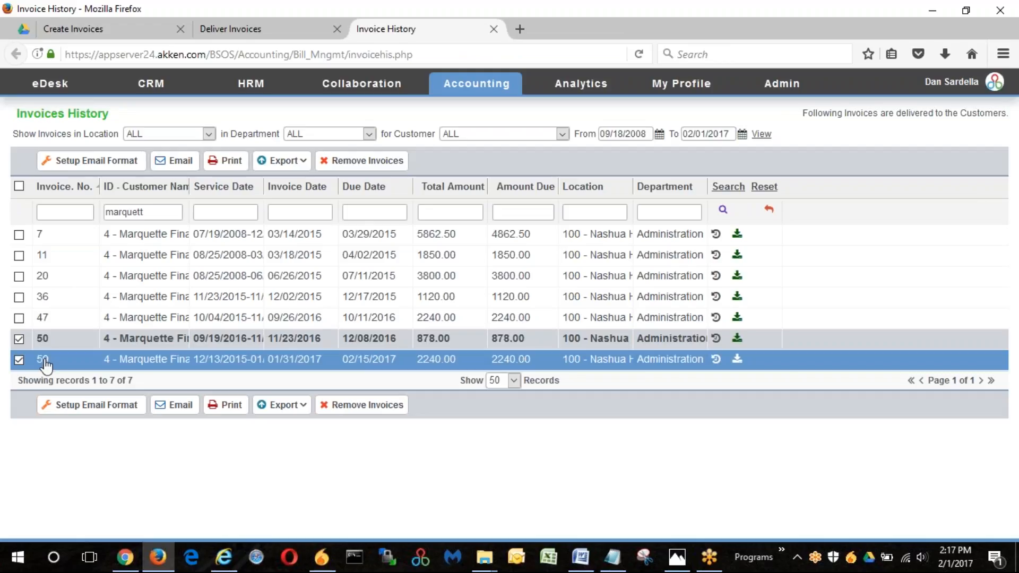
pyautogui.click(185, 170)
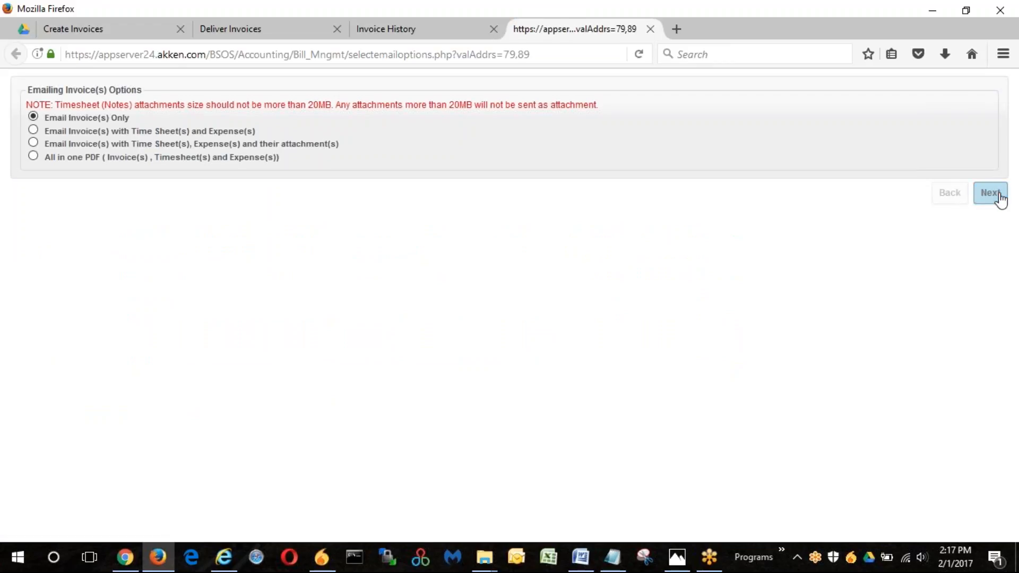
pyautogui.click(991, 193)
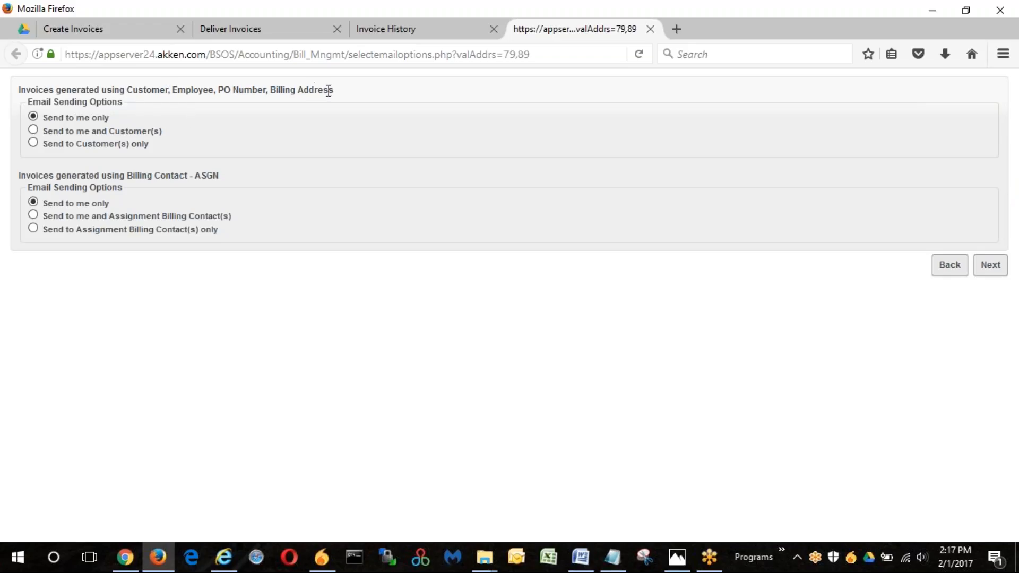
# Step: Choose Send to me and Customer(s) and Send to me and Assignment Billing Contact(s) for the two invoice groups, then close the email page
pyautogui.click(33, 131)
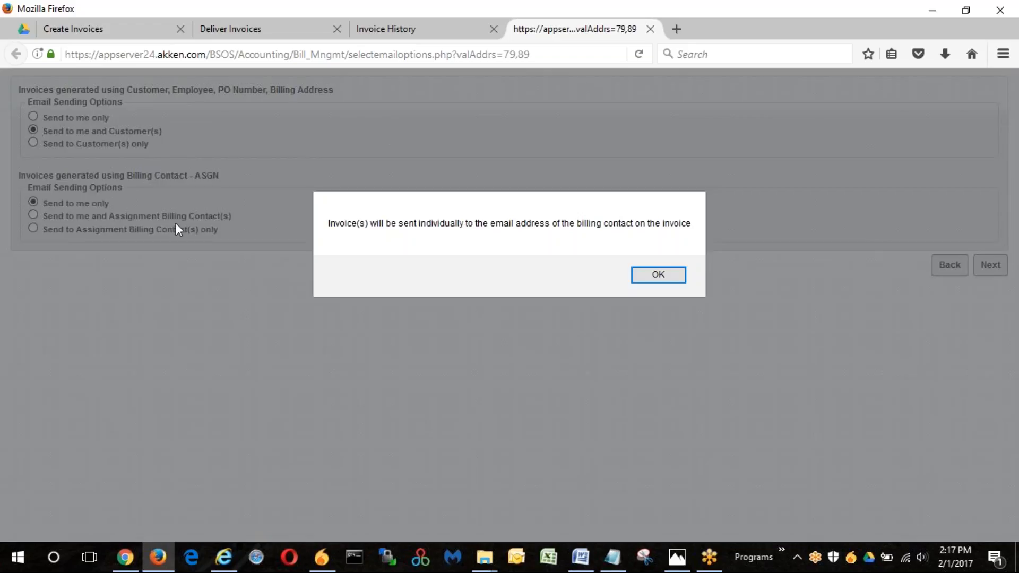
pyautogui.click(683, 279)
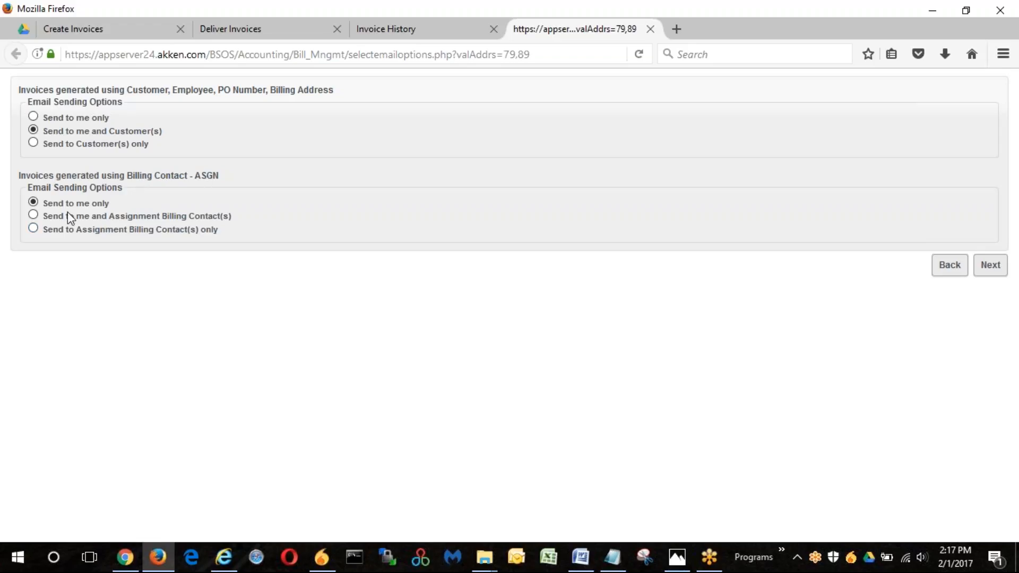
pyautogui.click(34, 216)
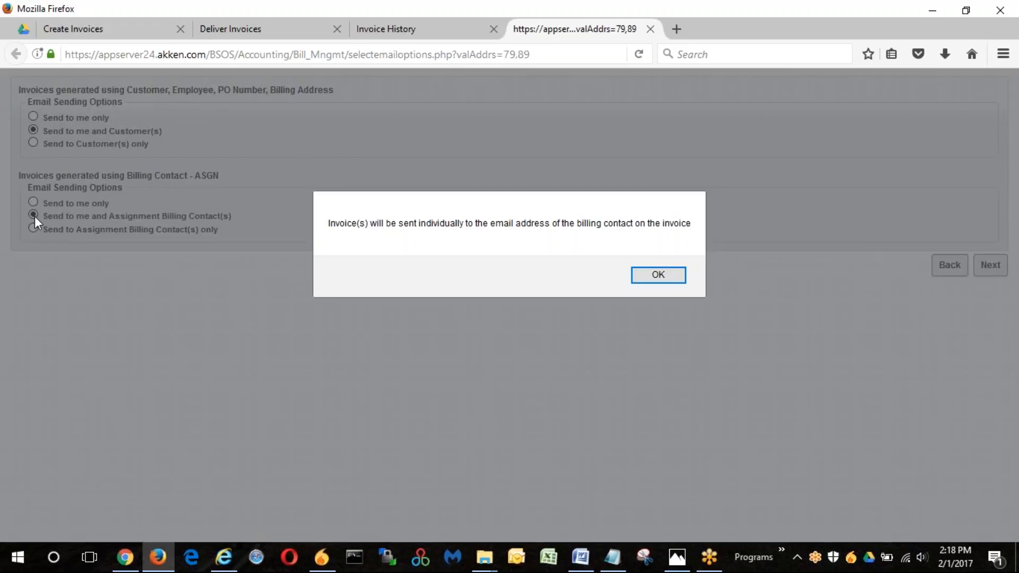
pyautogui.click(671, 275)
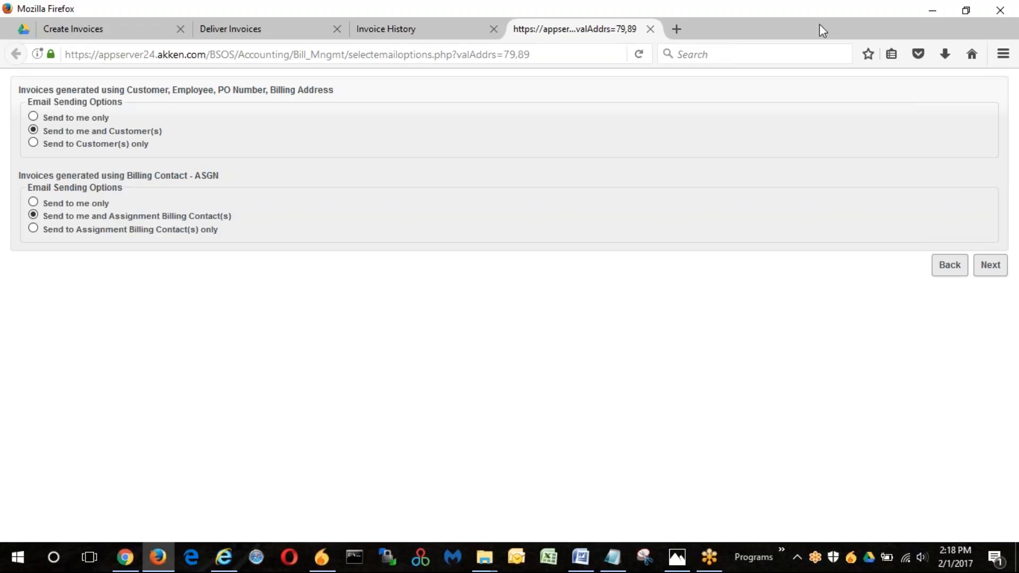
pyautogui.click(651, 29)
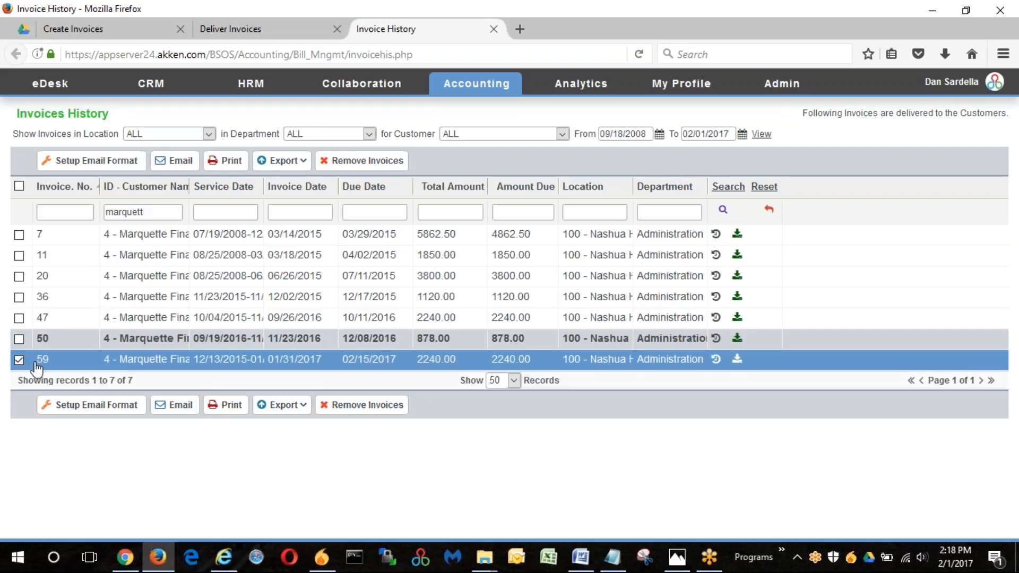
# Step: Open the email preview for only the Marquette invoice dated 01/31/2017, using Email Invoice(s) Only and Send to me and Assignment Billing Contact(s)
pyautogui.click(181, 161)
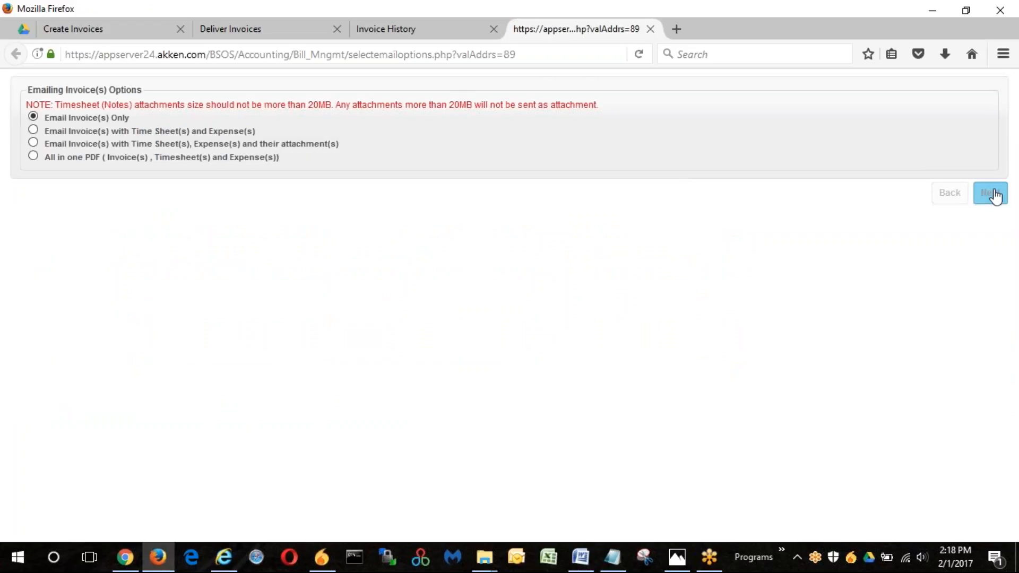
pyautogui.click(992, 193)
pyautogui.click(34, 131)
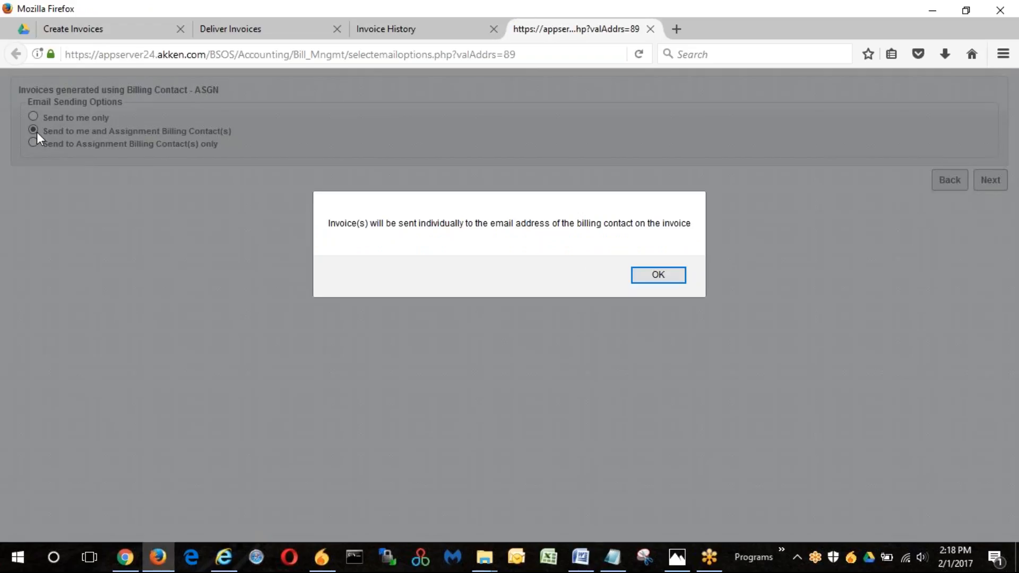
pyautogui.click(661, 276)
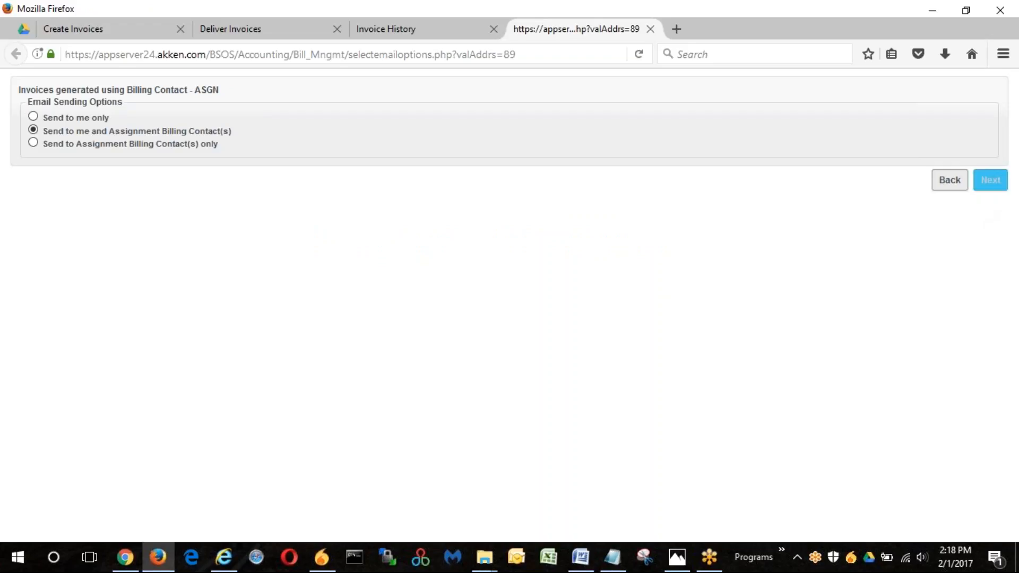
pyautogui.click(991, 180)
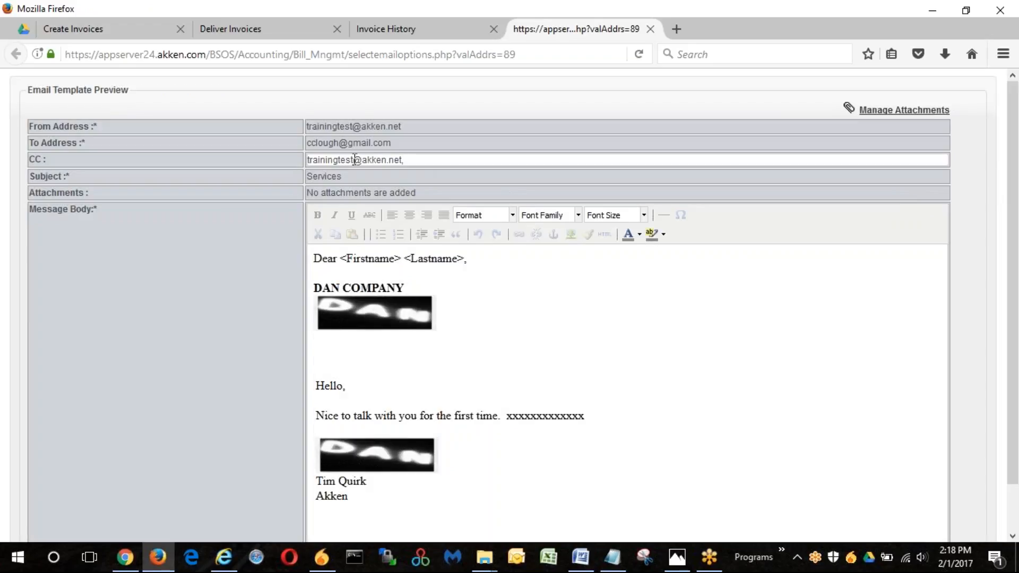